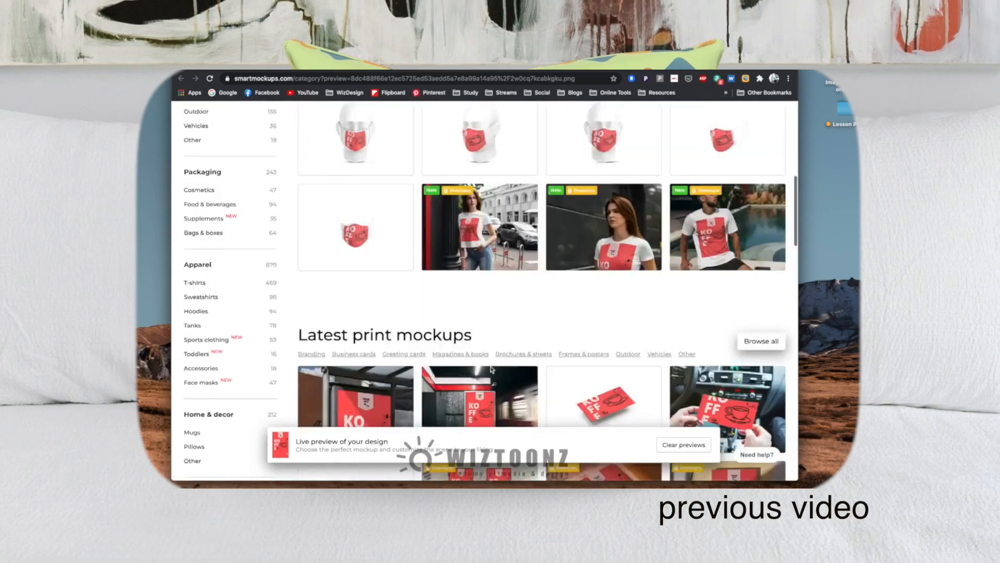
click(719, 204)
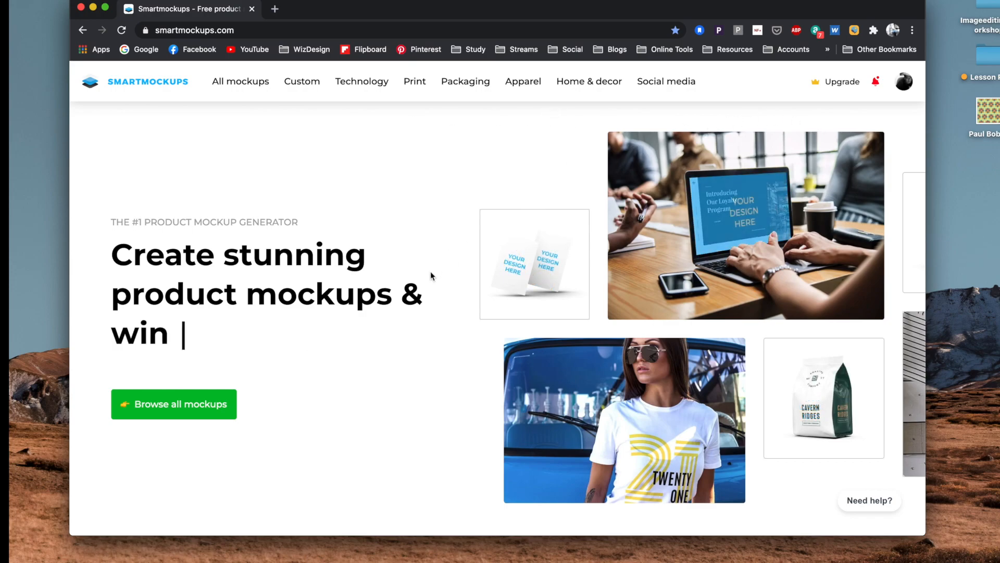
Open the full mockup catalogue and look through its technology, apparel and print mockups
click(175, 403)
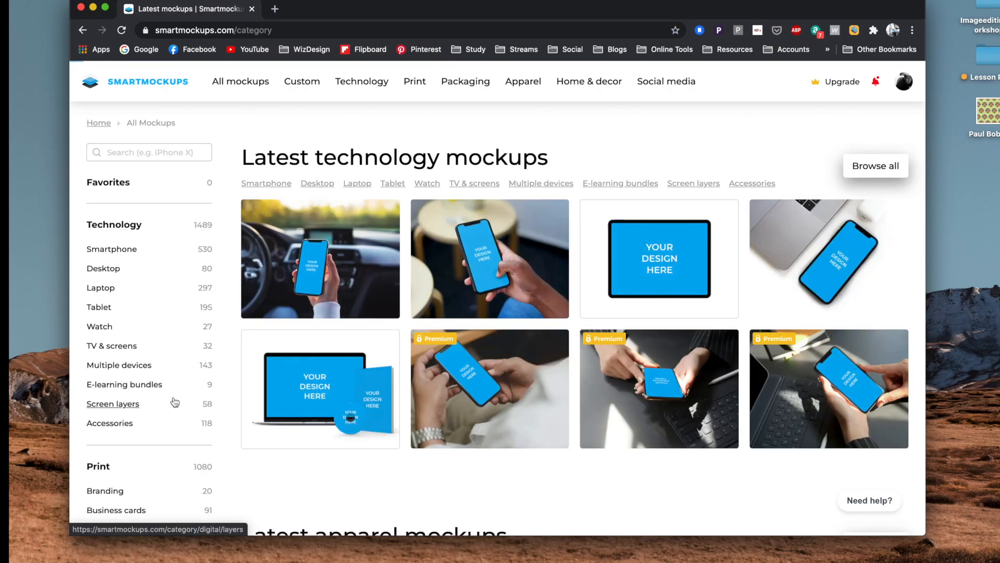
scroll(455, 268, down, 12)
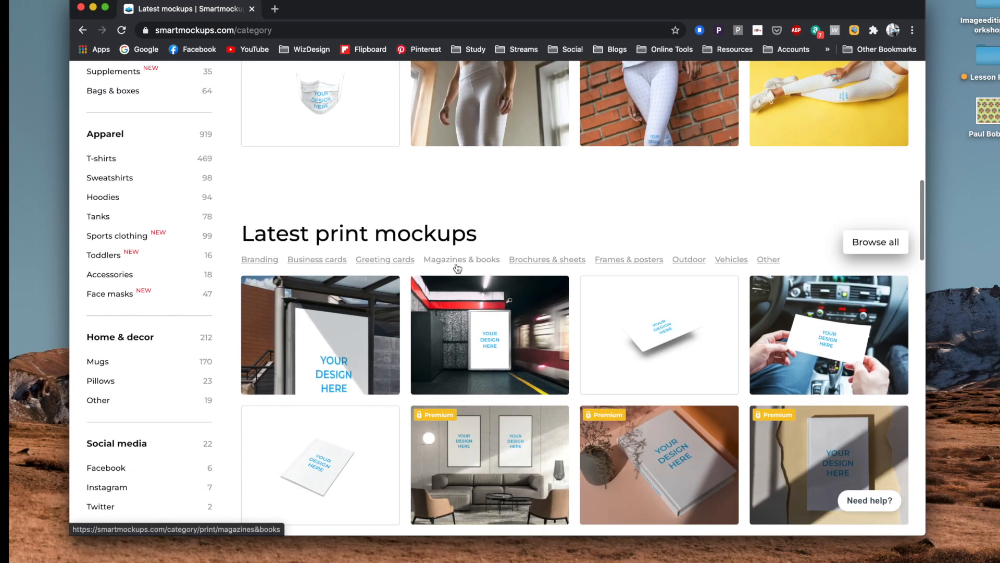
scroll(456, 268, up, 10)
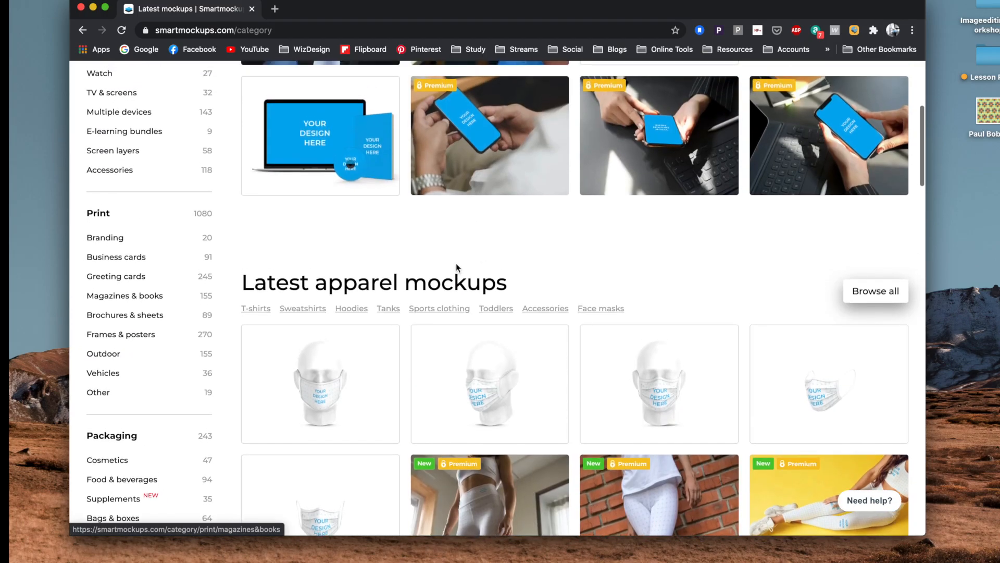
scroll(457, 268, down, 10)
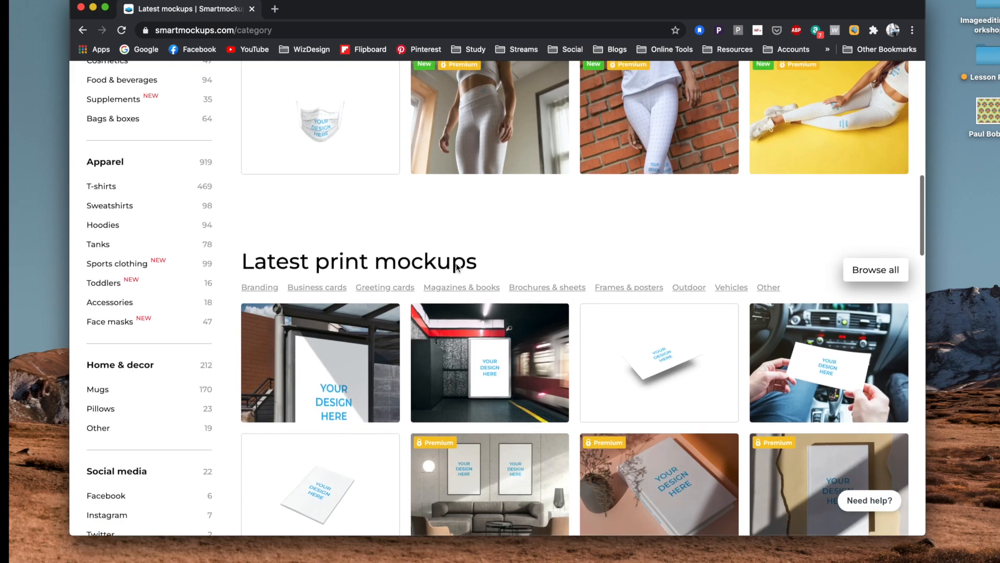
scroll(457, 268, up, 4)
Preview the patterned image stored on the desktop and close the preview
click(989, 114)
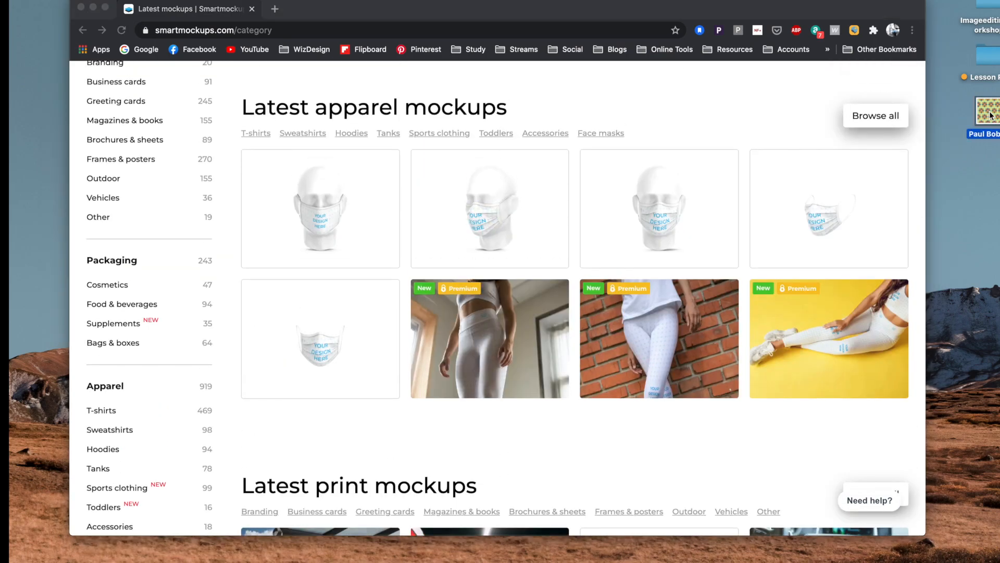
key(space)
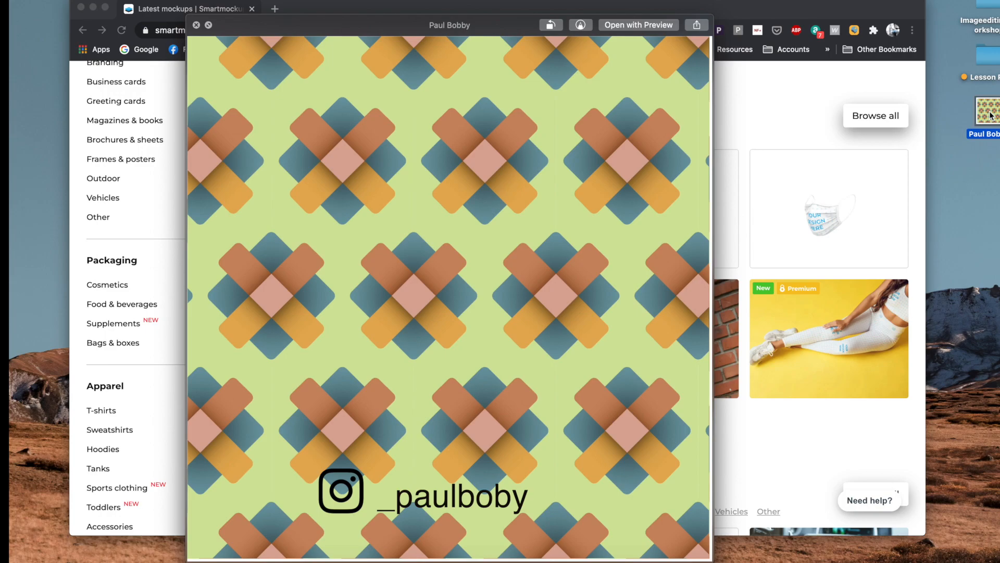
key(space)
Browse all home & decor mockups and open the "Square pillow with changeable color" mockup
scroll(673, 385, down, 15)
scroll(673, 385, up, 2)
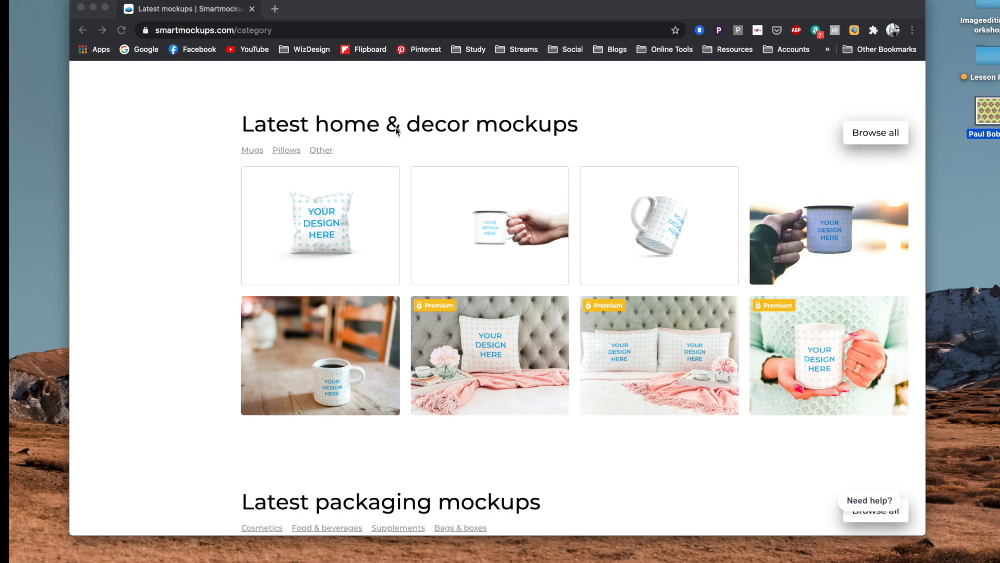
click(873, 129)
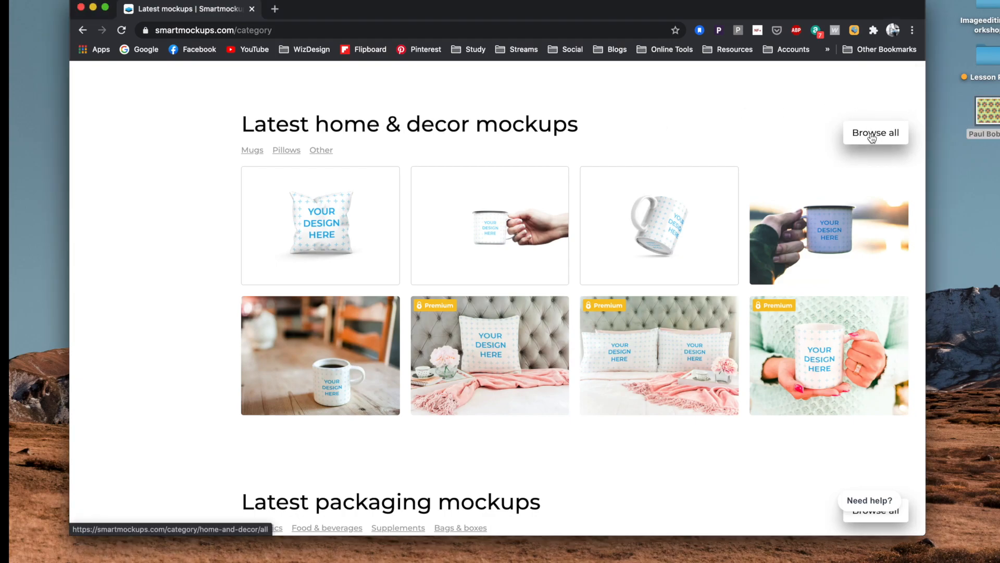
scroll(489, 326, down, 4)
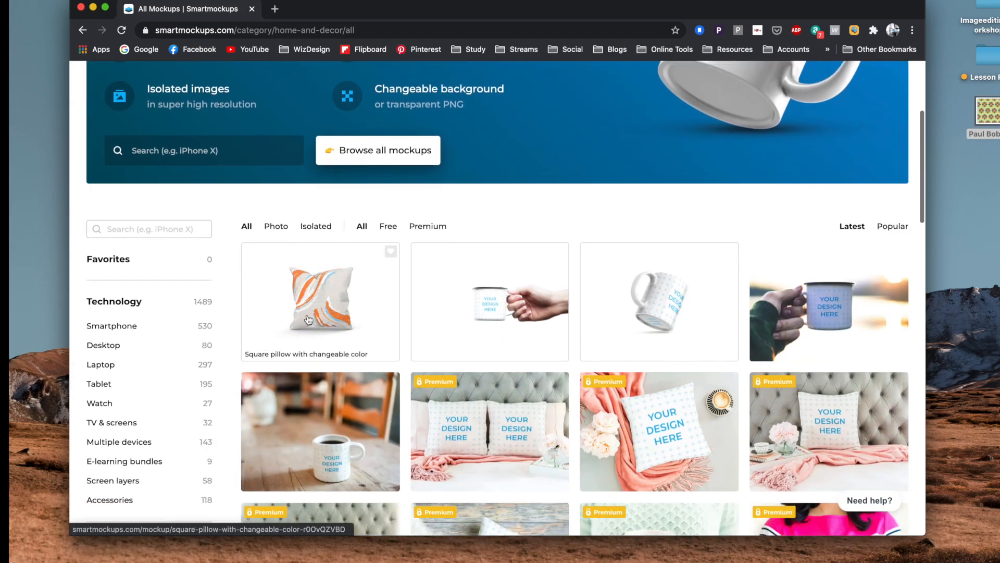
scroll(344, 323, down, 1)
click(334, 255)
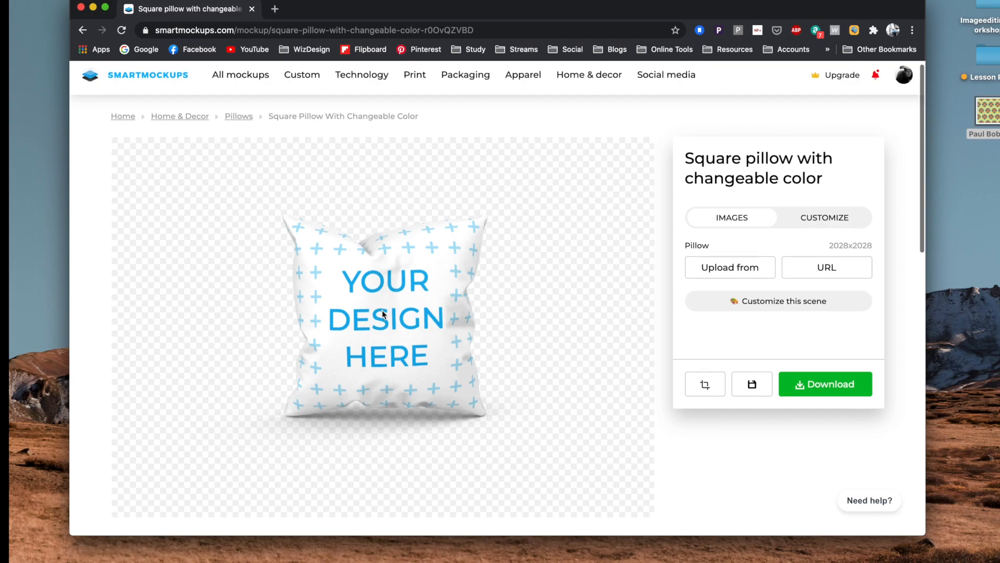
Upload the patterned JPEG from the Desktop folder as the pillow's design and accept its default crop
scroll(341, 275, down, 1)
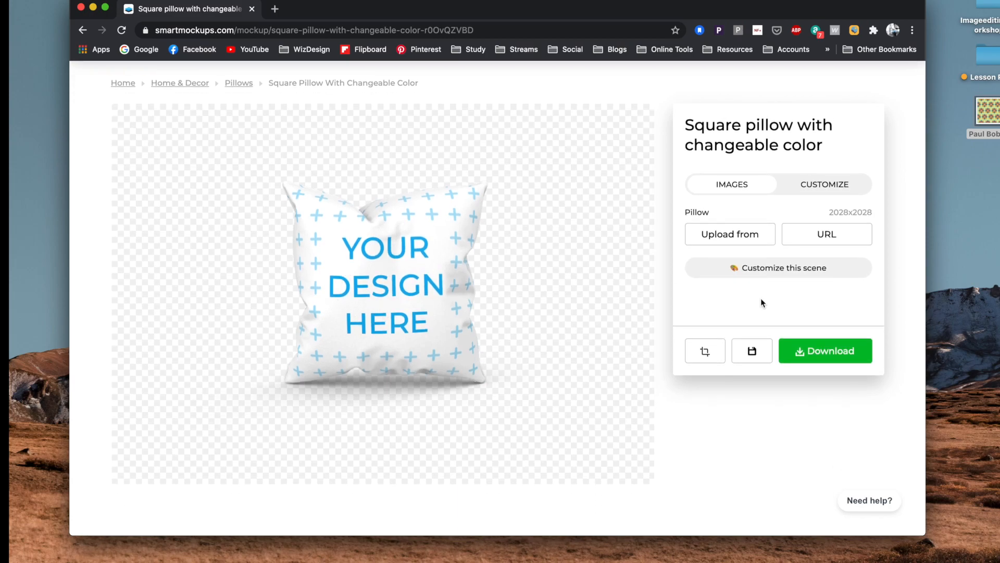
click(742, 237)
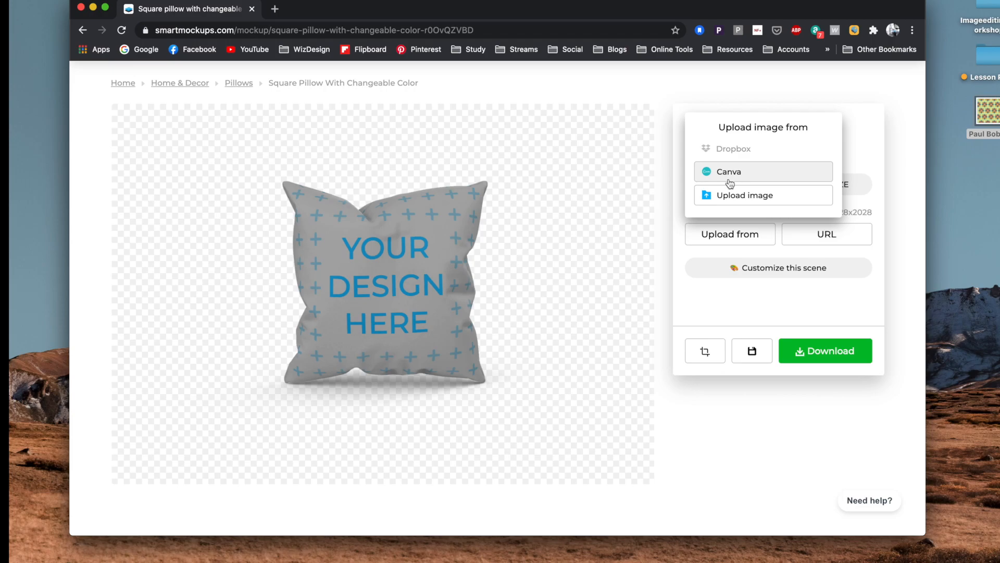
click(720, 202)
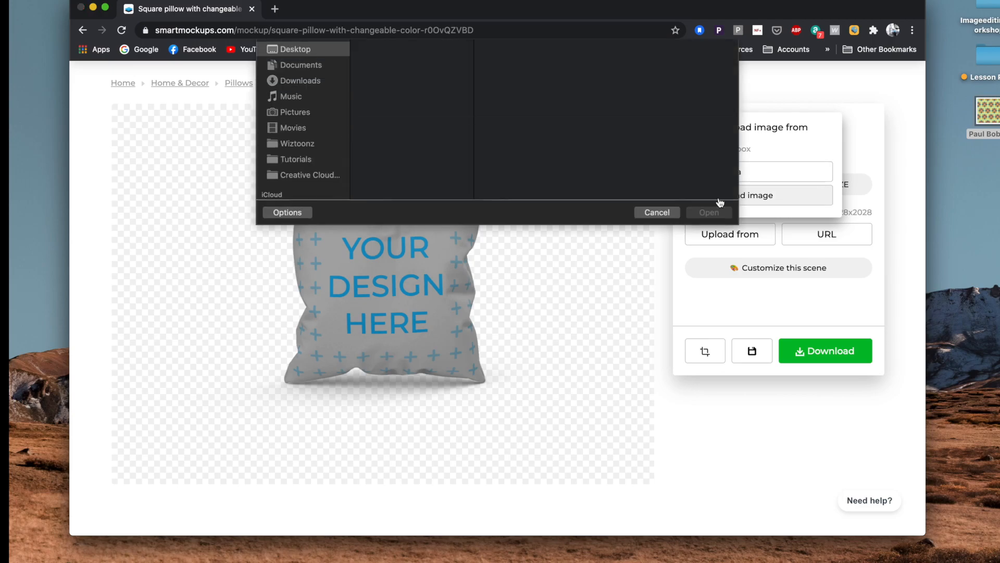
click(392, 92)
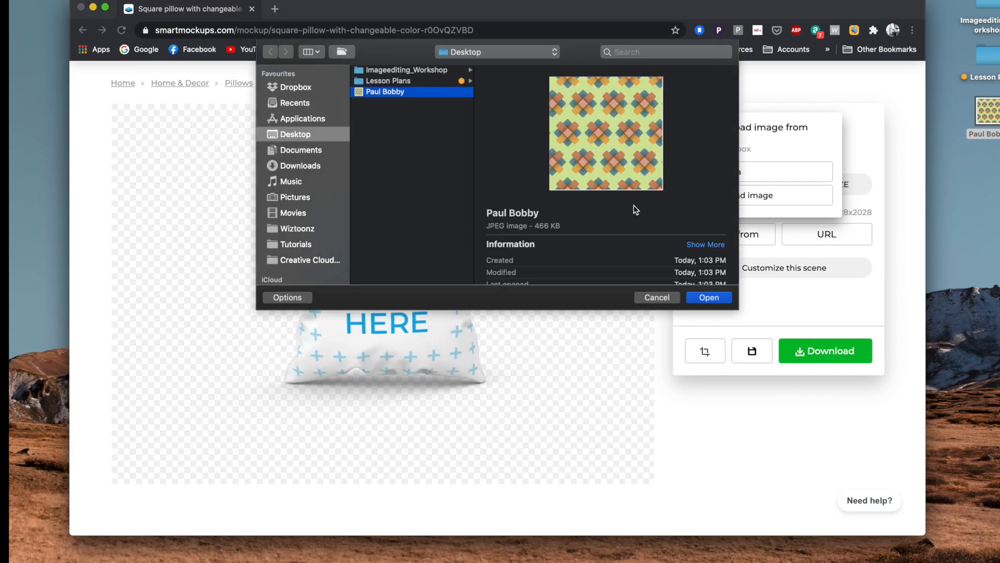
click(724, 301)
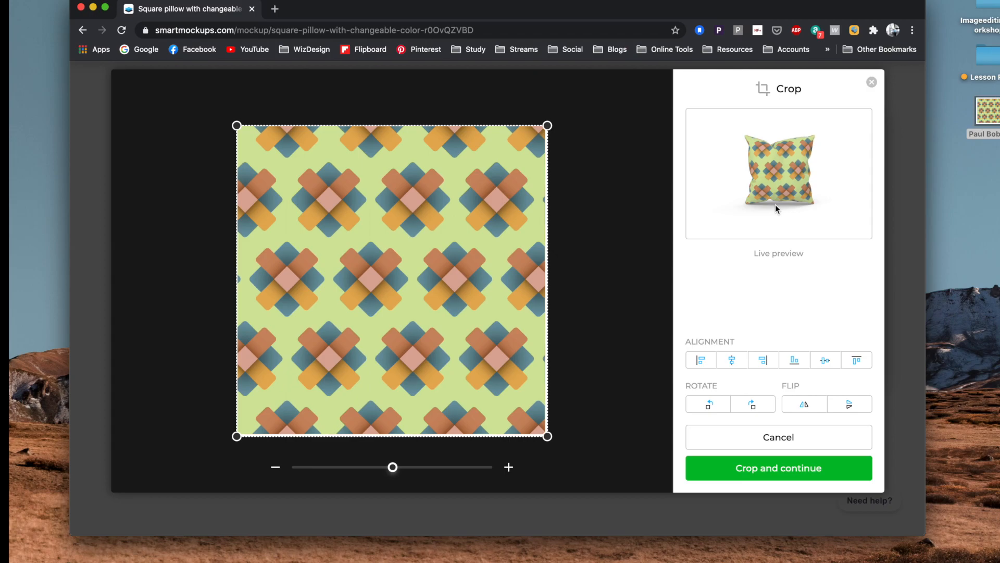
click(756, 469)
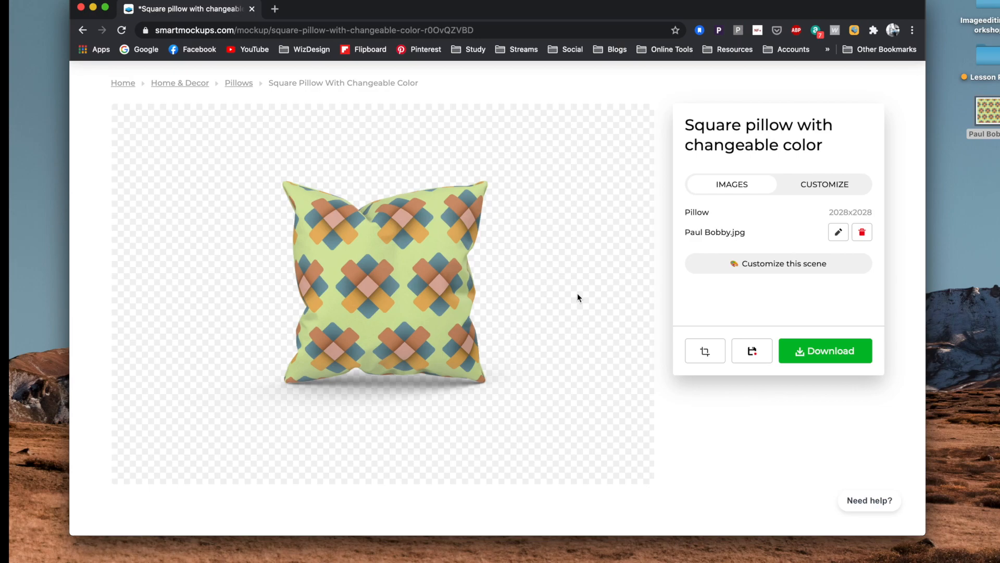
Customize the scene by setting the pillow's object color to the solid red preset
click(734, 268)
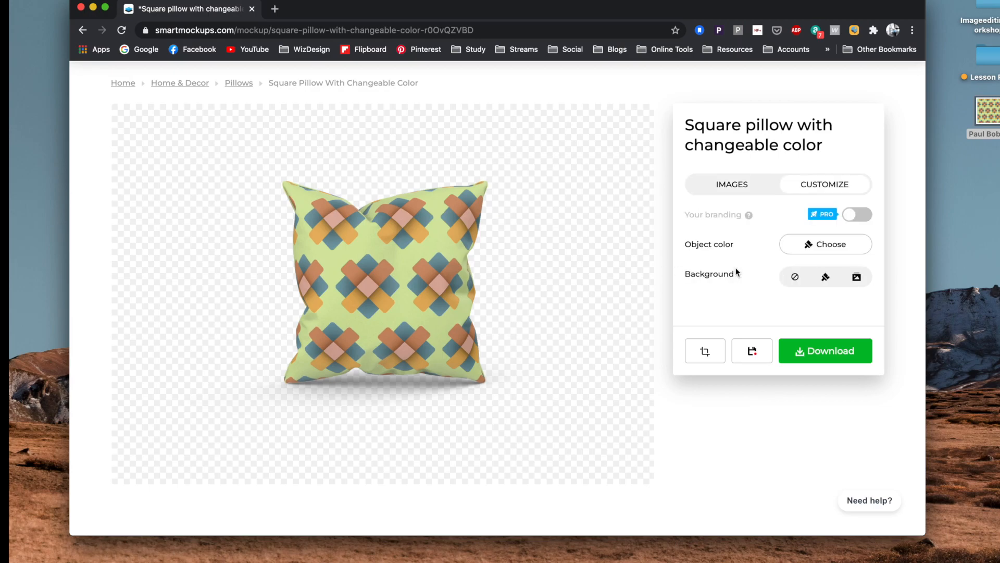
click(804, 252)
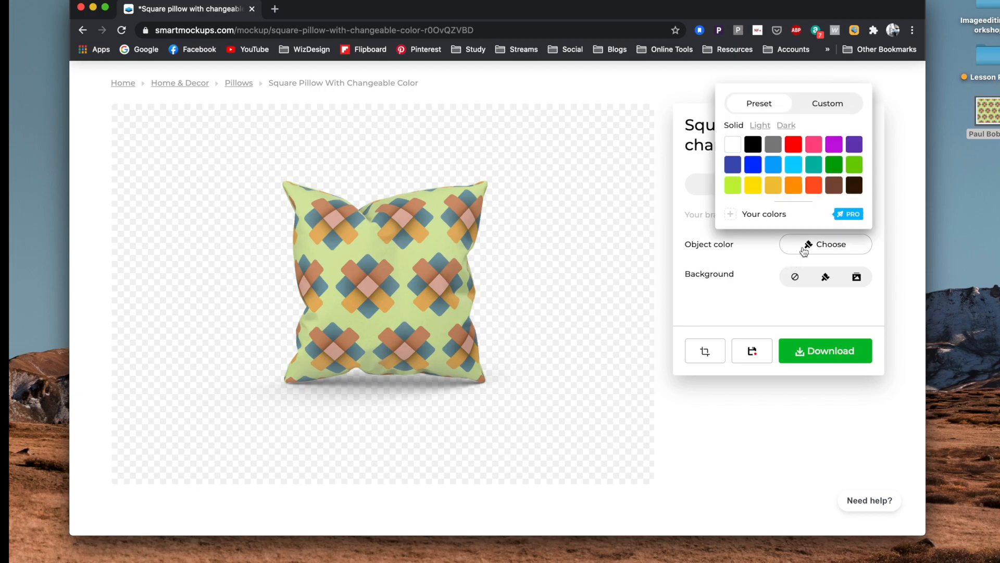
click(793, 146)
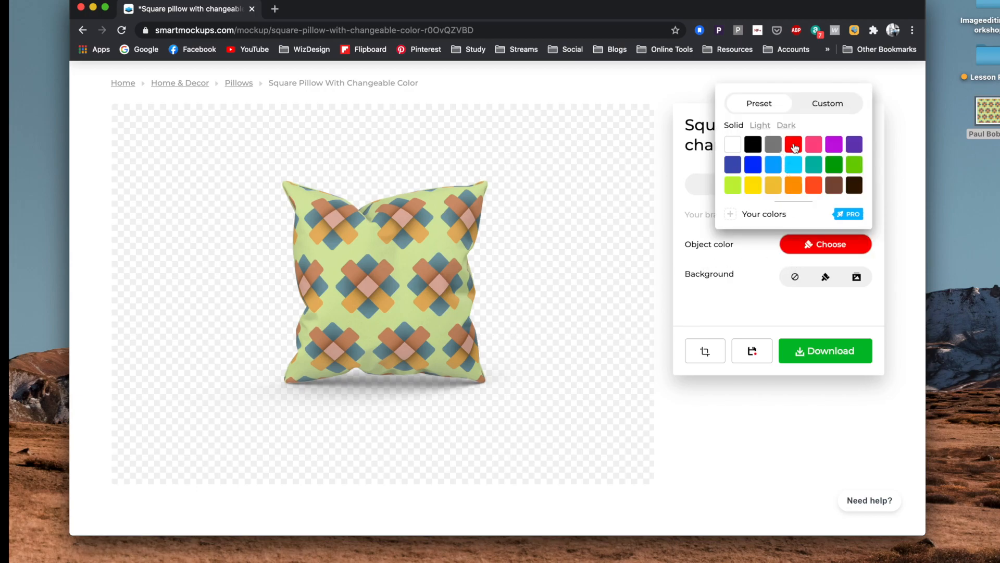
click(758, 265)
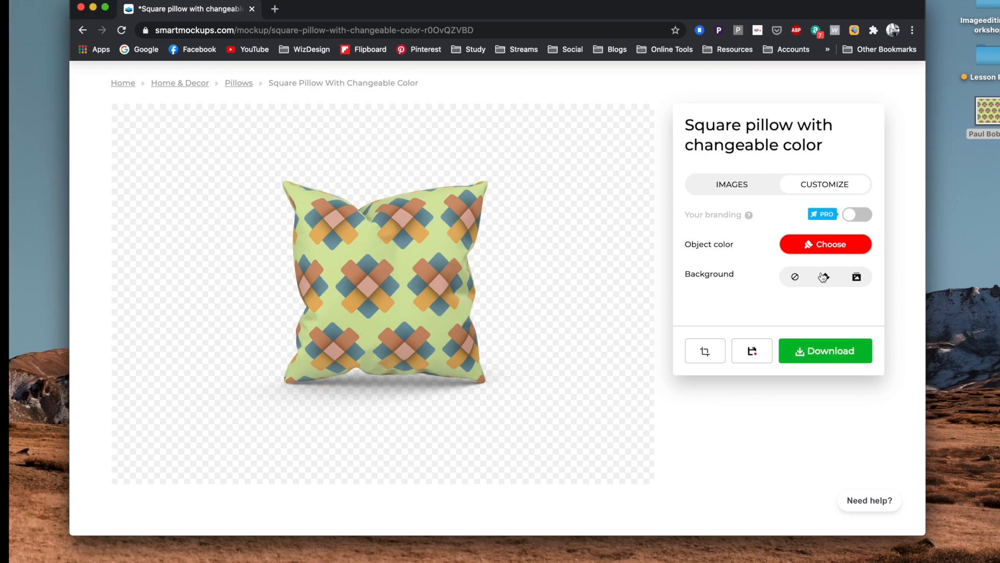
Search Unsplash for "bed" to find a background image for the pillow and look through the photos
click(857, 278)
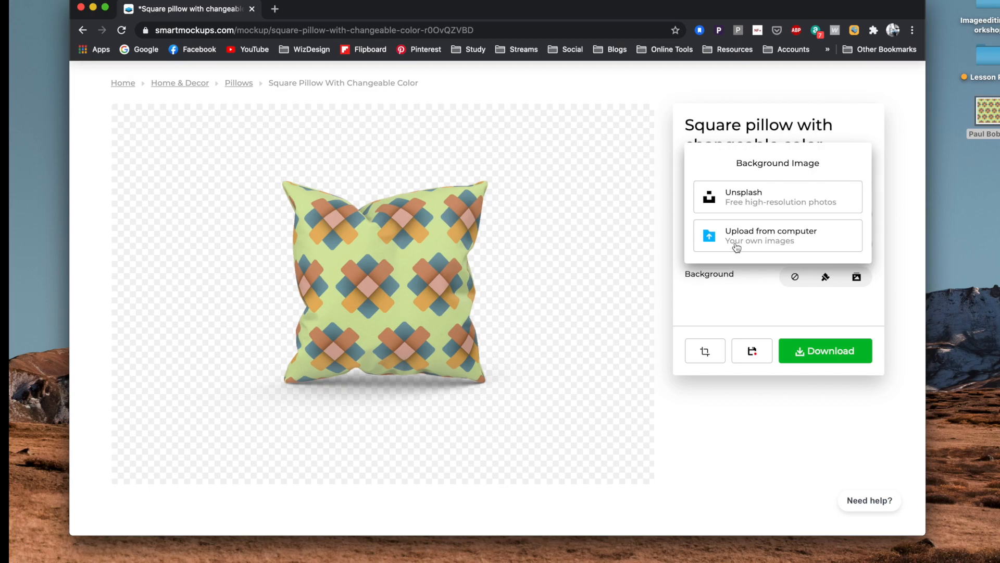
click(725, 201)
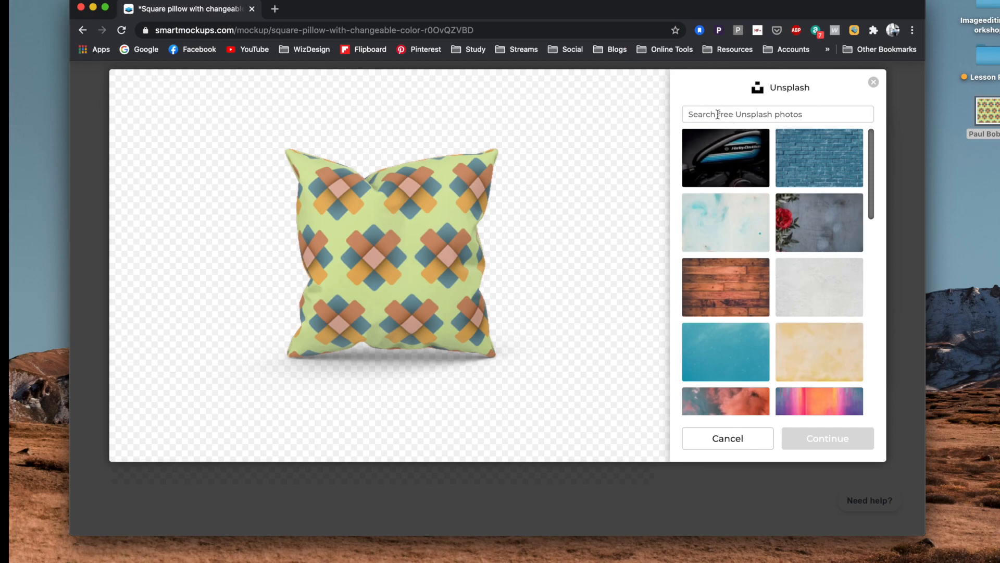
text(bed)
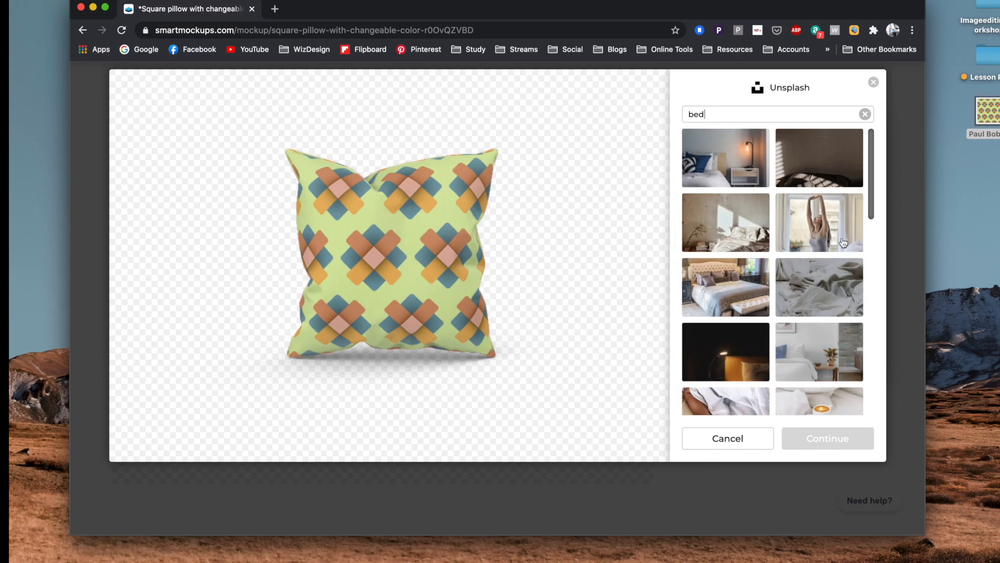
scroll(771, 270, down, 2)
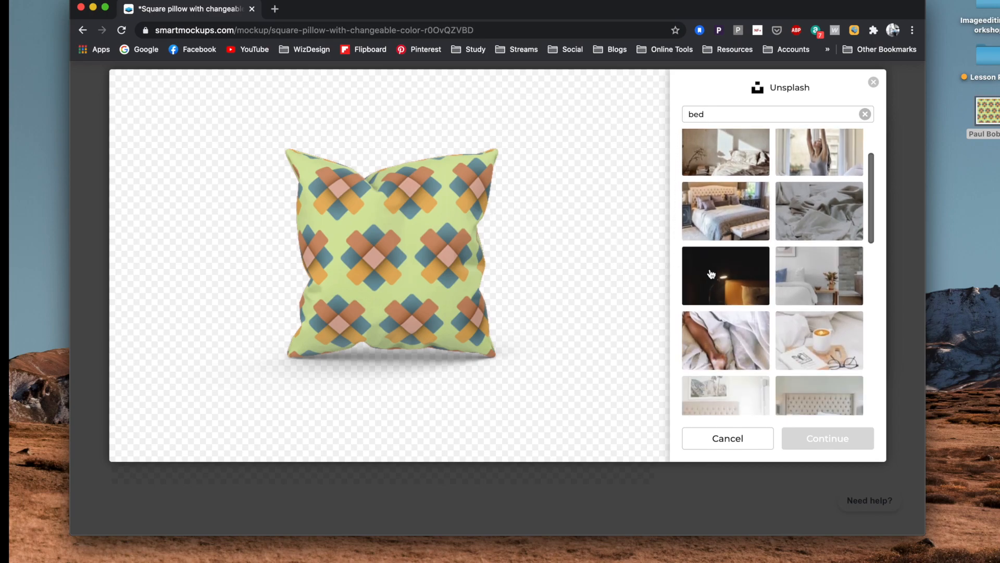
scroll(751, 284, down, 1)
scroll(751, 284, down, 4)
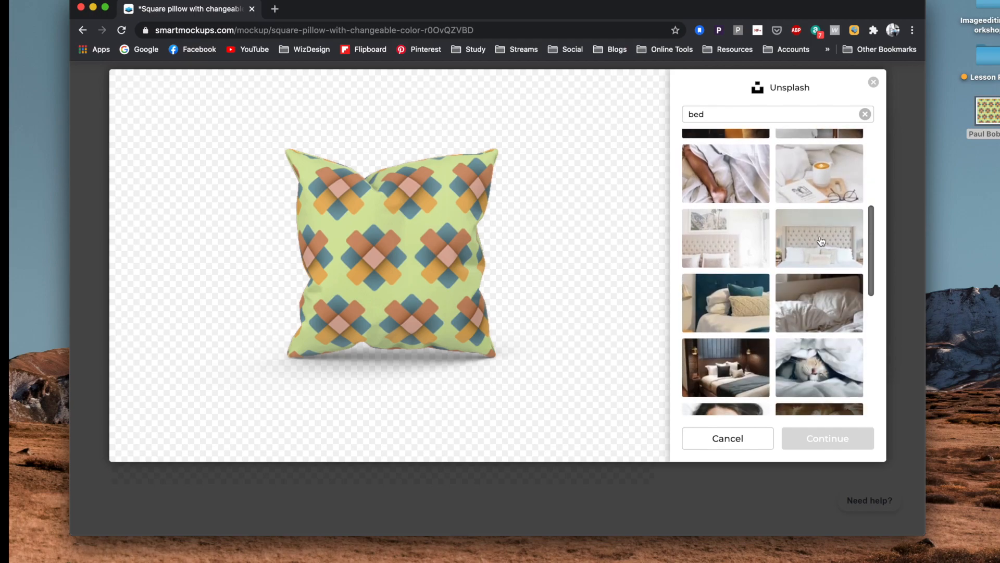
Use the photo of the tufted headboard between two table lamps as background, enlarging and repositioning it behind the pillow
click(821, 241)
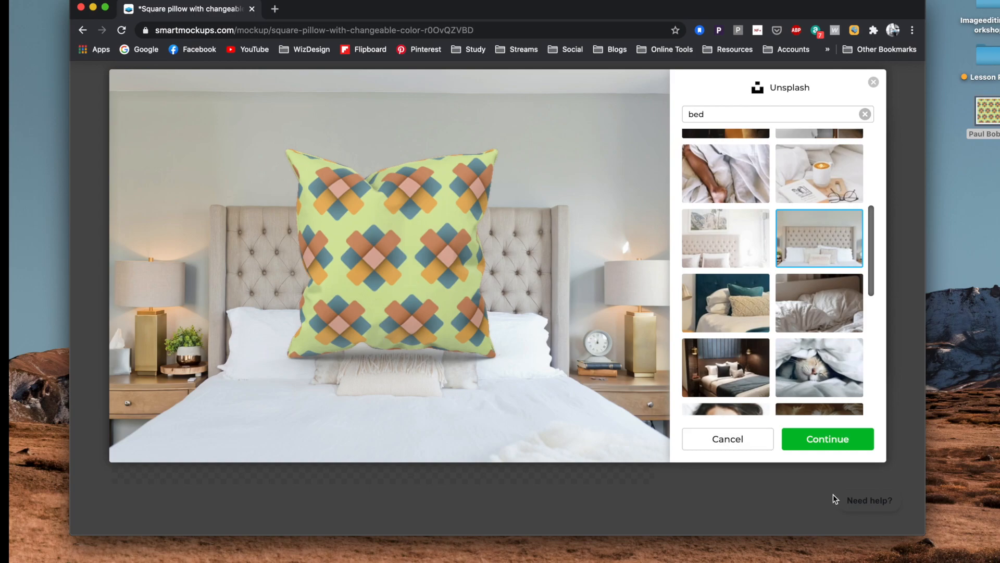
click(830, 444)
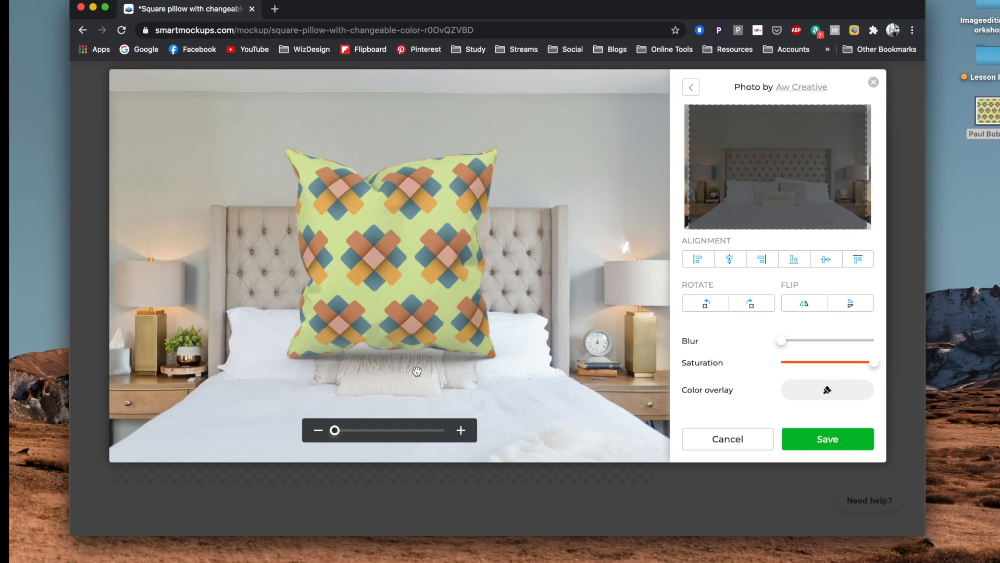
drag(335, 430, 394, 404)
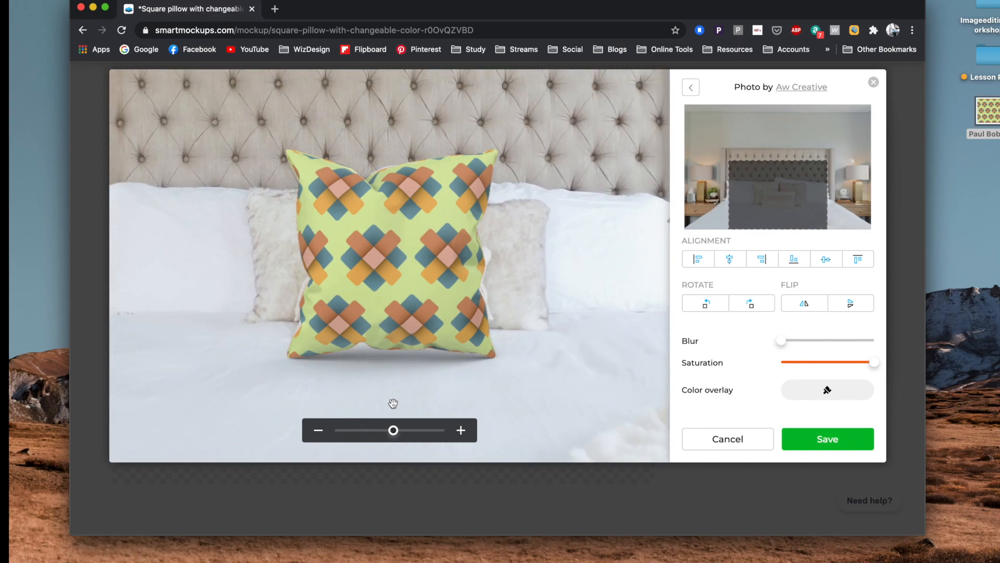
mouse_move(523, 321)
mouse_down()
mouse_move(526, 347)
mouse_move(522, 337)
mouse_up()
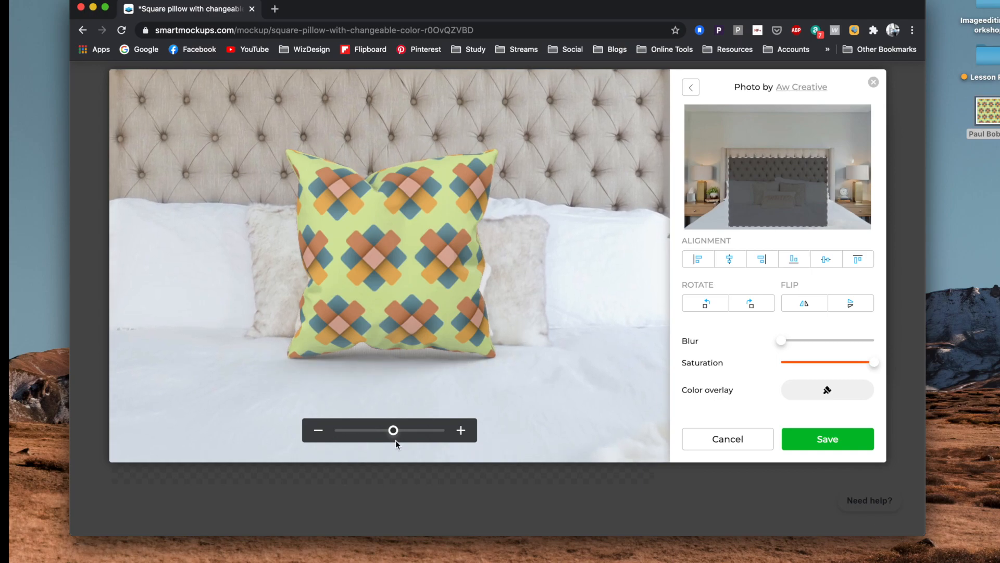
Fine-tune the background photo's scale and position behind the pillow, and try its blur and saturation settings
drag(397, 437, 402, 438)
drag(576, 271, 594, 256)
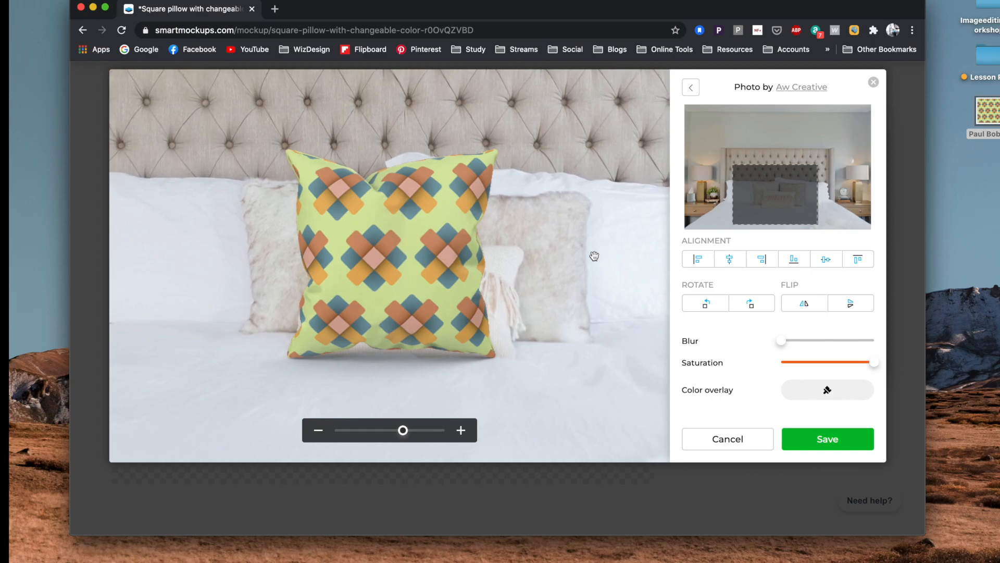
drag(402, 432, 398, 432)
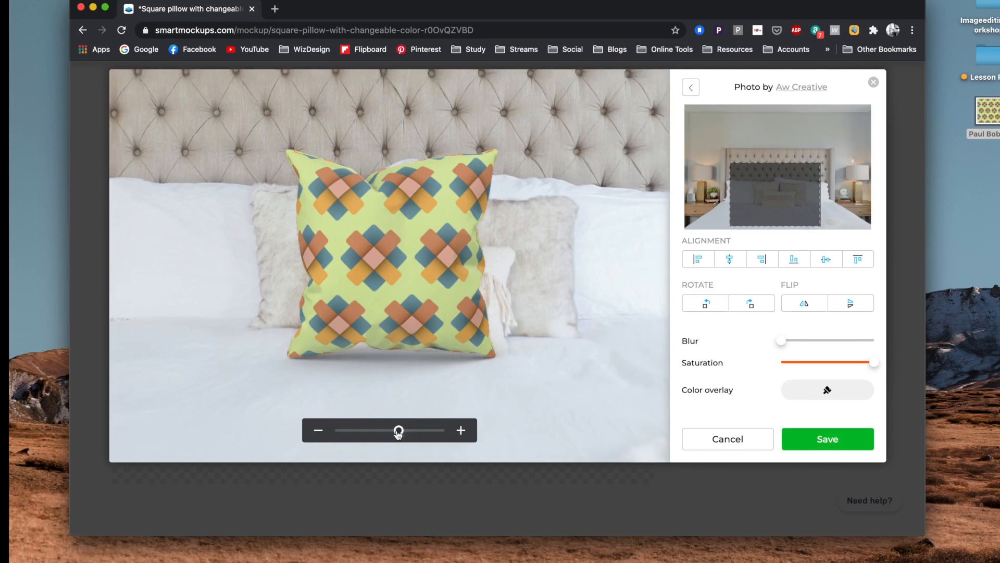
mouse_move(516, 351)
mouse_down()
mouse_move(520, 366)
mouse_move(520, 353)
mouse_up()
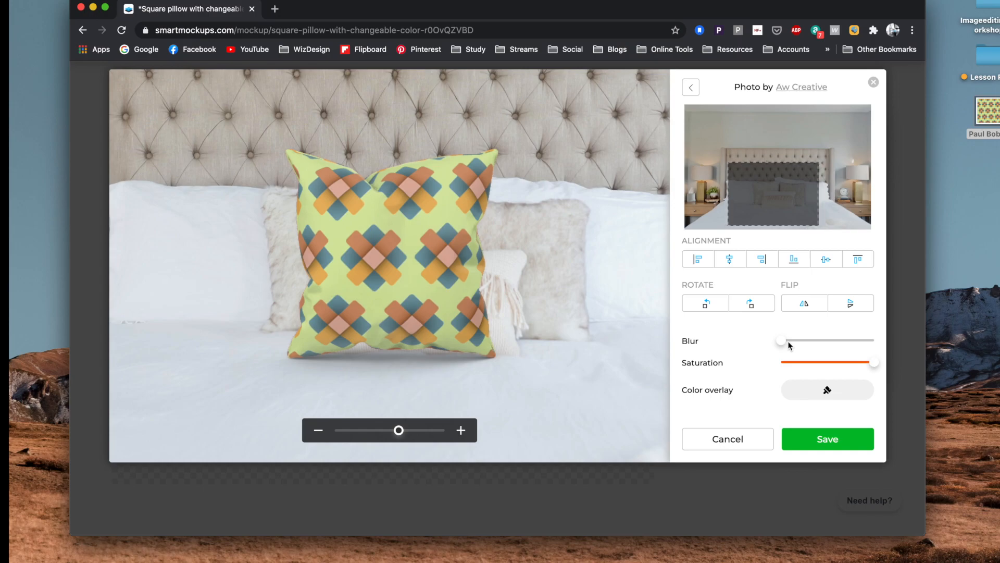
mouse_move(787, 341)
mouse_down()
mouse_move(813, 344)
mouse_move(772, 349)
mouse_up()
mouse_move(876, 368)
mouse_down()
mouse_move(819, 366)
mouse_move(875, 361)
mouse_up()
Replace the background with the Unsplash bedroom photo that has an abstract painting above the white bed
click(693, 86)
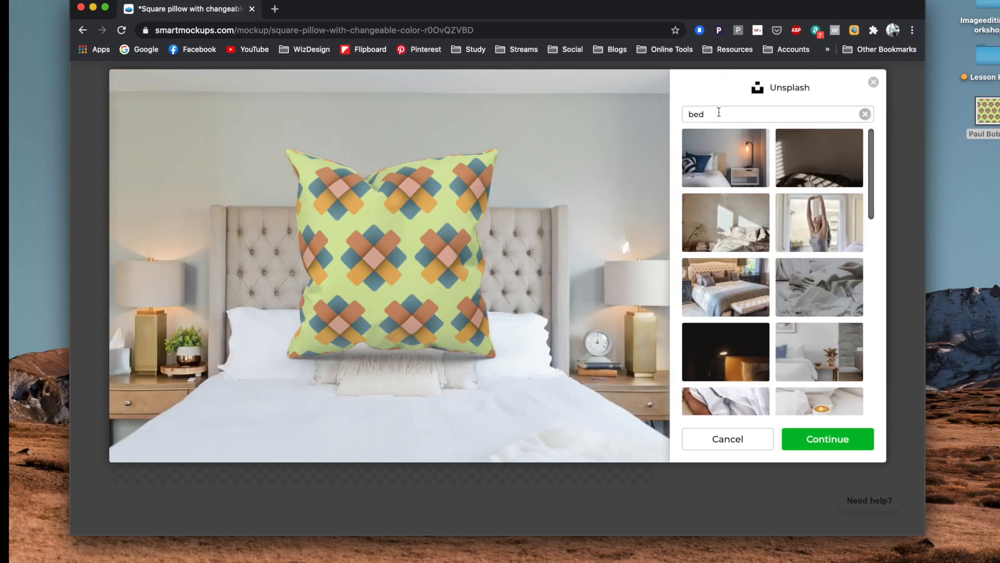
scroll(764, 277, down, 1)
click(764, 277)
click(818, 439)
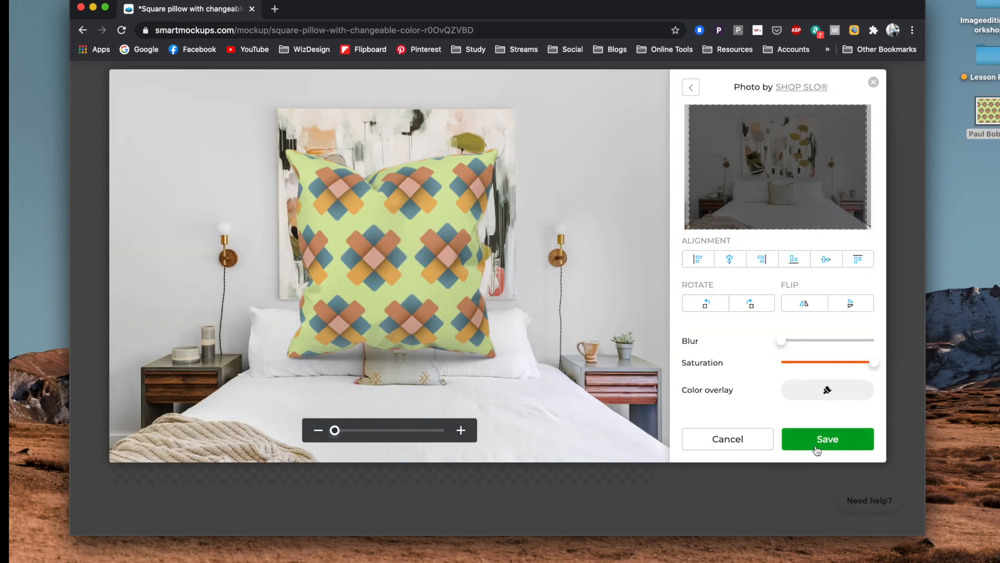
Enlarge and reposition the bedroom photo so the pillow sits on the white bed below the painting, and save the background
drag(335, 430, 402, 422)
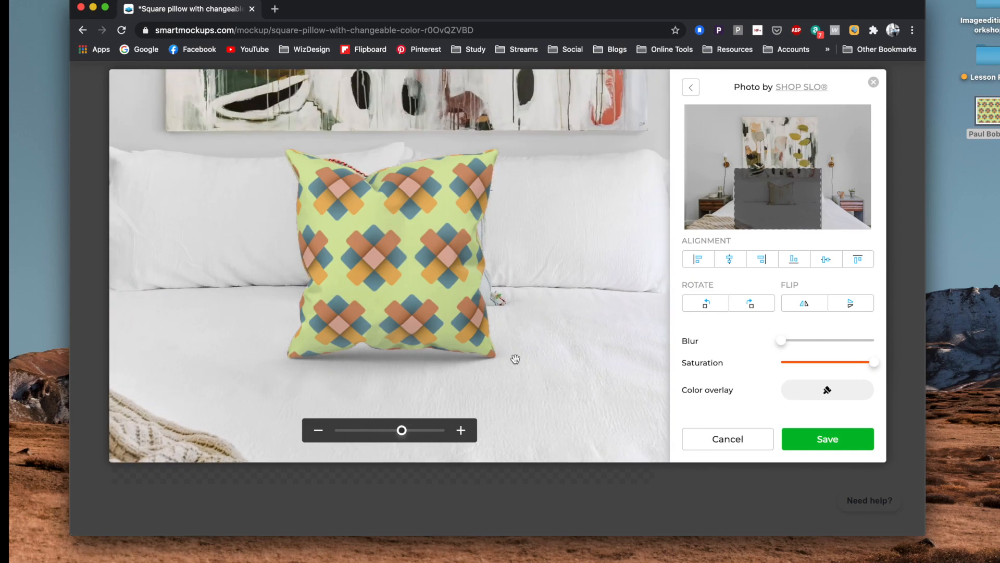
drag(487, 369, 494, 387)
drag(404, 433, 405, 437)
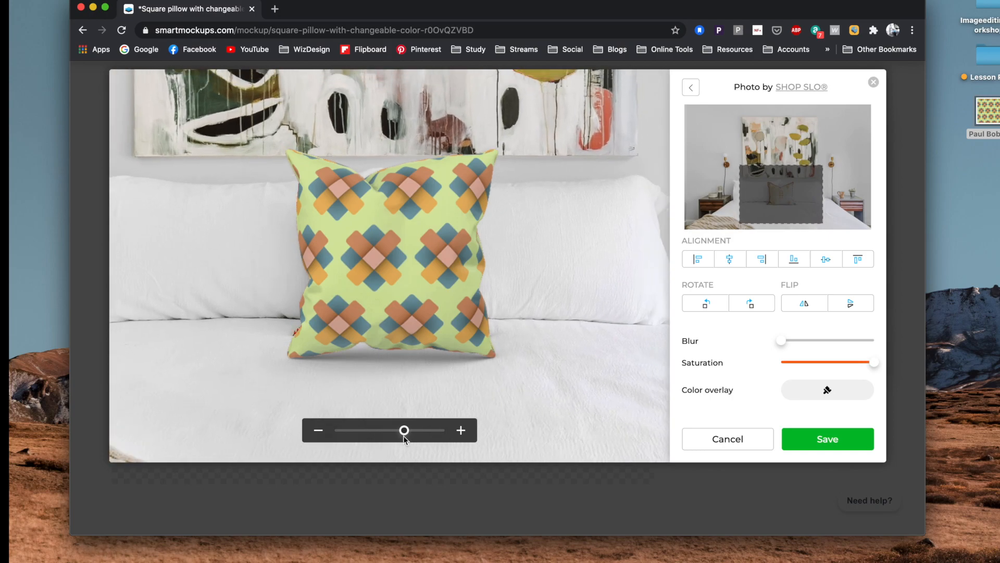
mouse_move(500, 384)
mouse_down()
mouse_move(505, 401)
mouse_move(504, 393)
mouse_up()
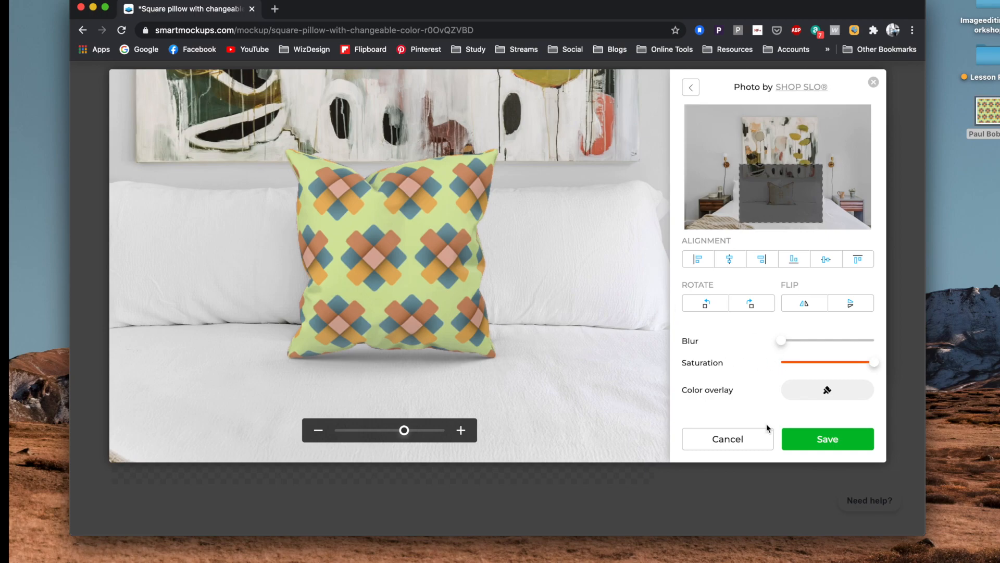
click(837, 437)
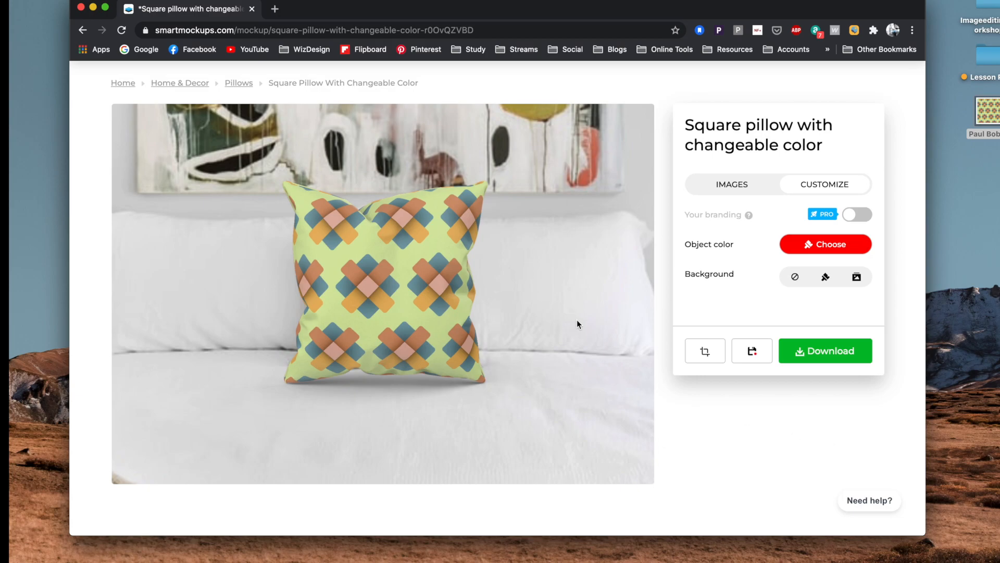
Download the finished pillow mockup in High quality at 1920x1344
click(822, 352)
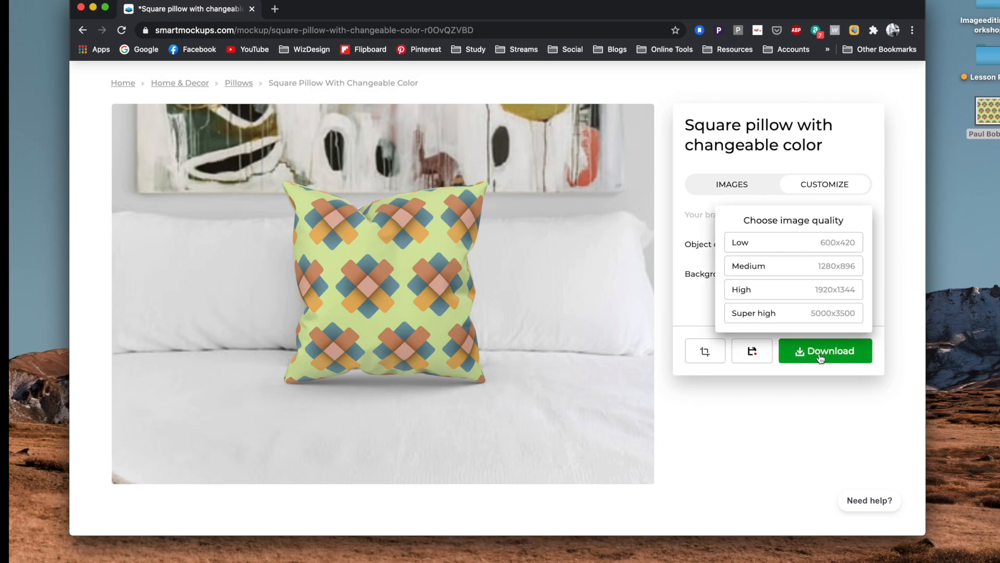
click(753, 291)
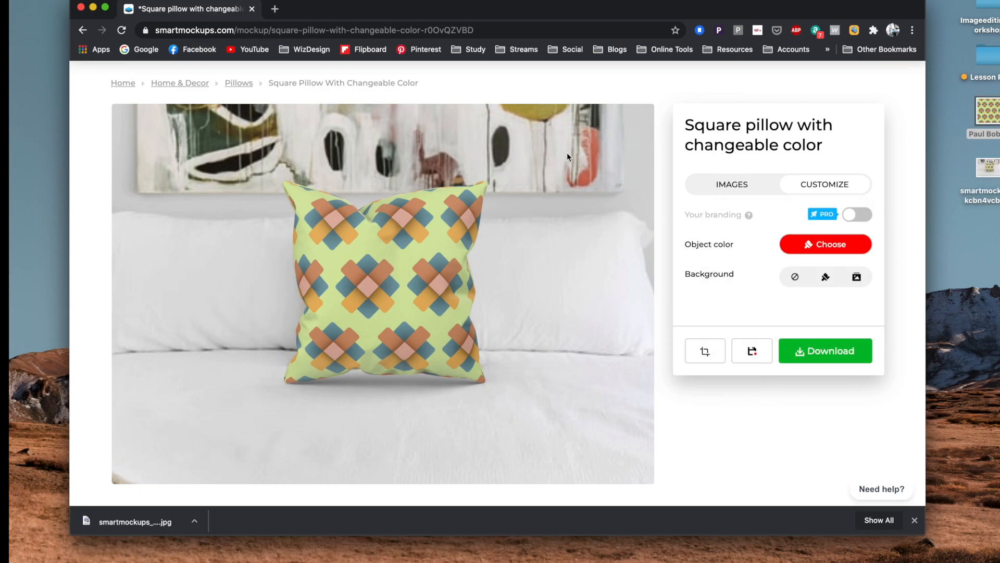